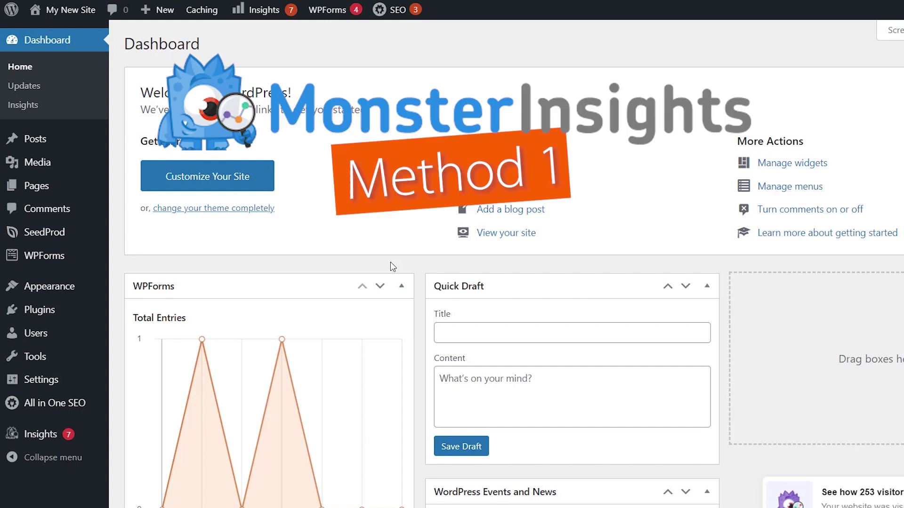
Step: Open the Insights Reports page to see the Sessions overview for the last 30 days
mouse_move(65, 435)
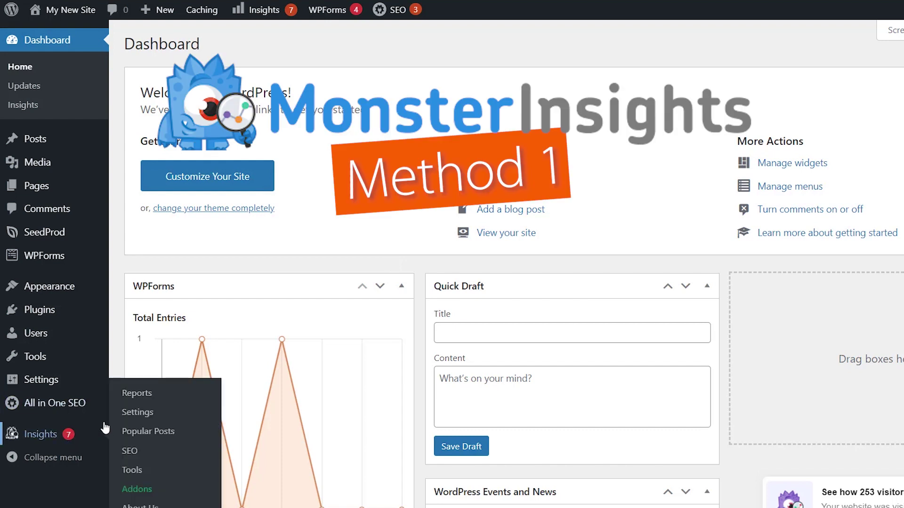
click(137, 394)
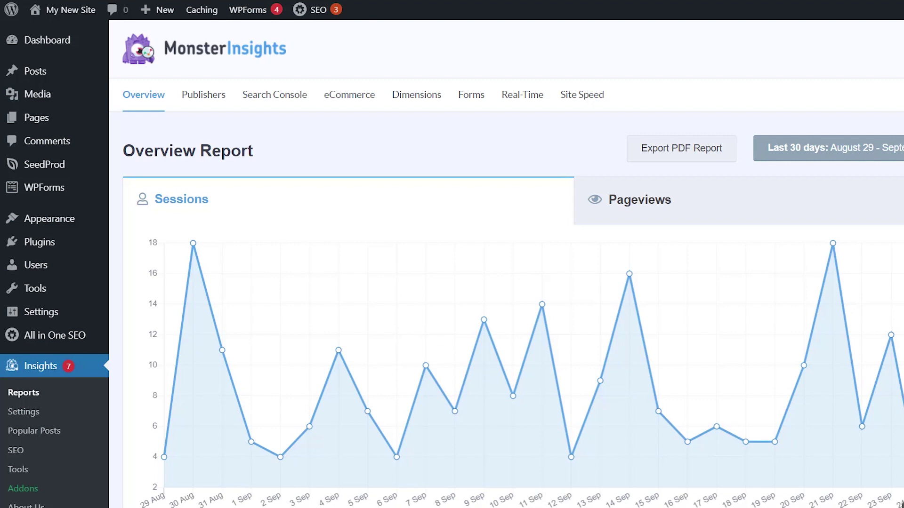
Step: Open monsterinsights.com in a new Chrome tab
key(ctrl+t)
text(mon)
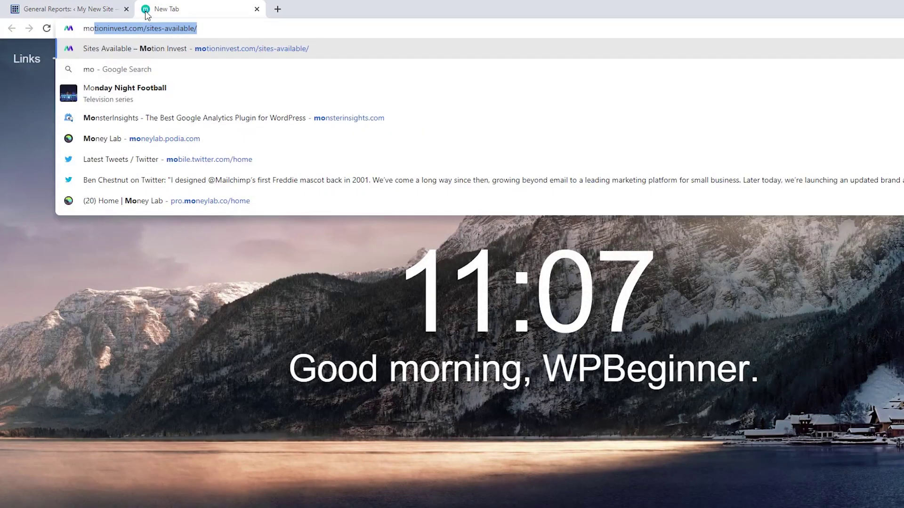
key(Return)
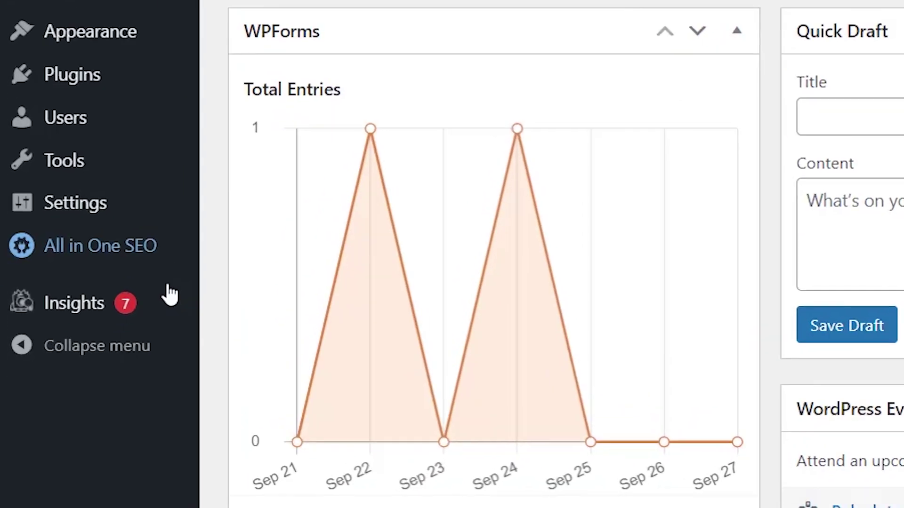
Step: Open the Popular Posts Widget settings and choose the Golf theme
mouse_move(63, 440)
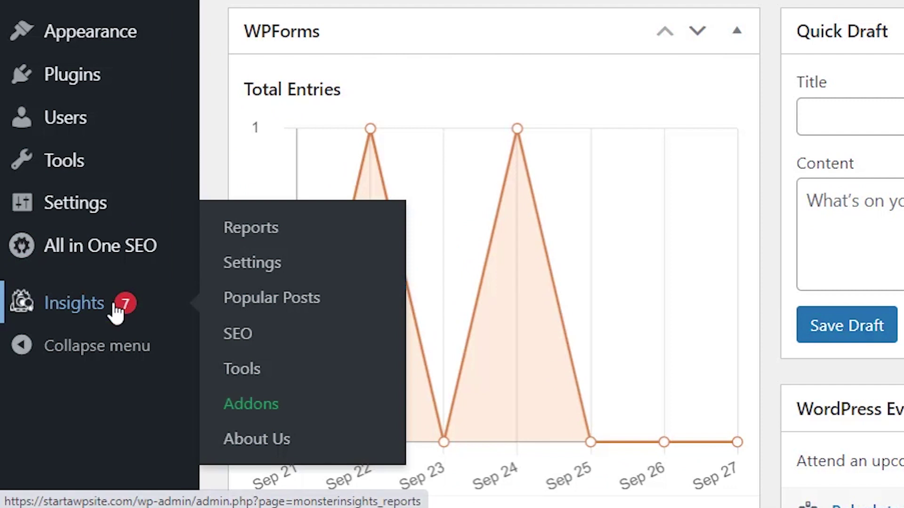
click(258, 305)
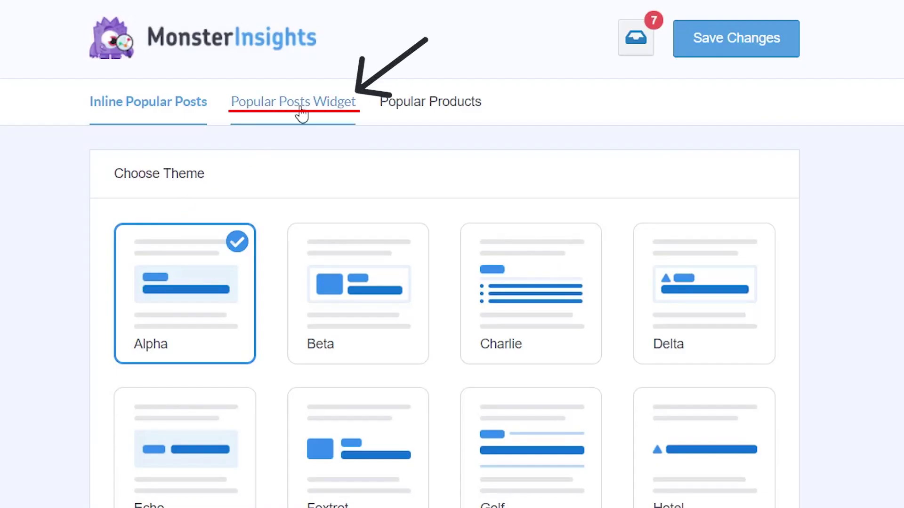
click(299, 113)
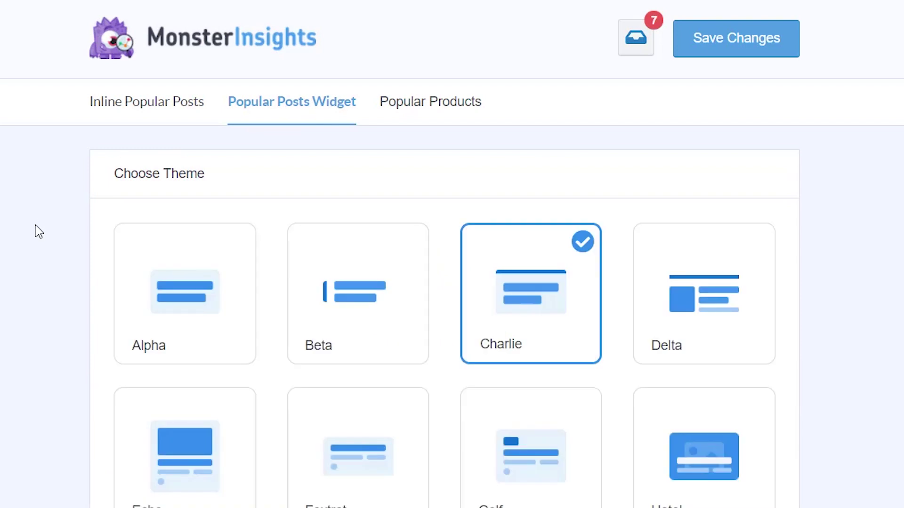
scroll(36, 228, down, 3)
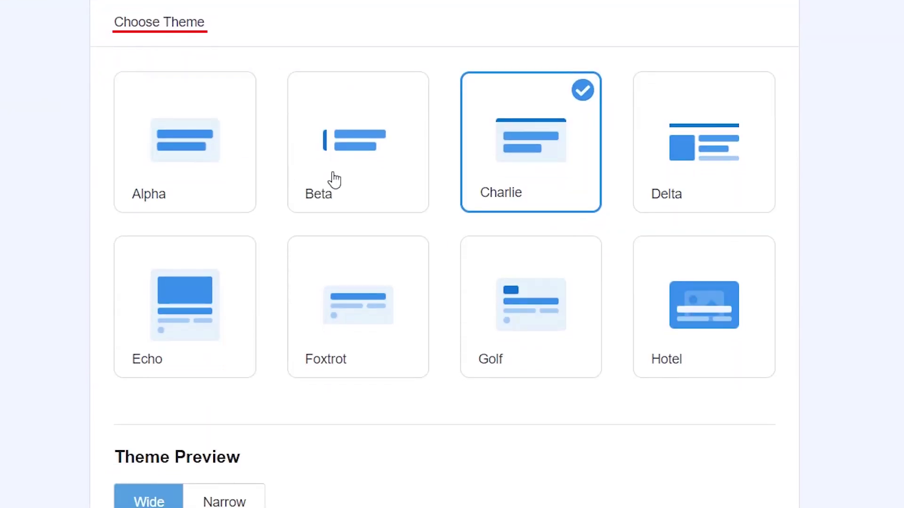
click(578, 324)
Step: Preview the Golf-themed widget in narrow and wide layouts, finishing on wide
scroll(64, 365, down, 7)
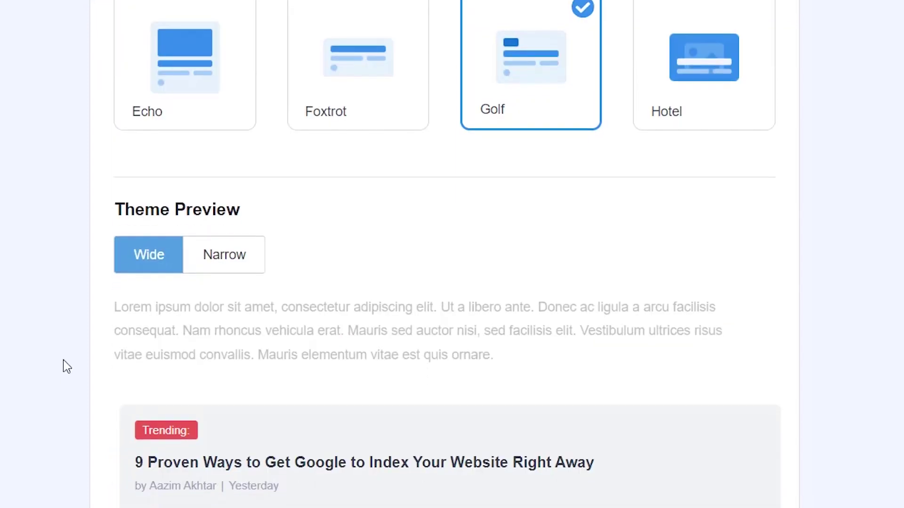
scroll(104, 411, down, 2)
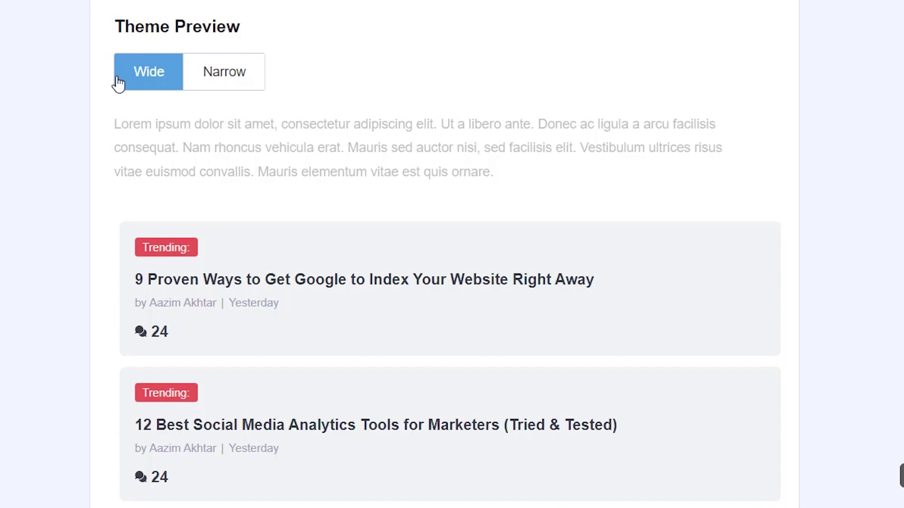
scroll(83, 89, down, 2)
click(220, 11)
scroll(52, 120, up, 2)
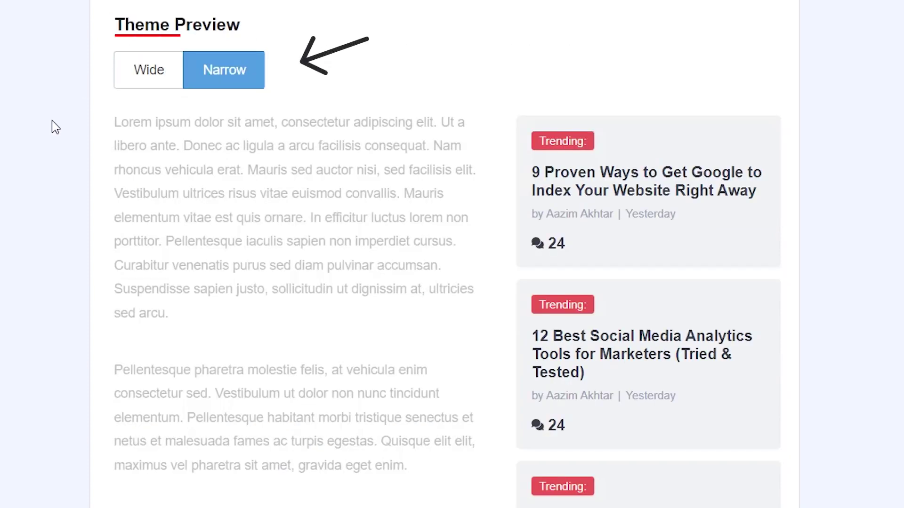
click(156, 85)
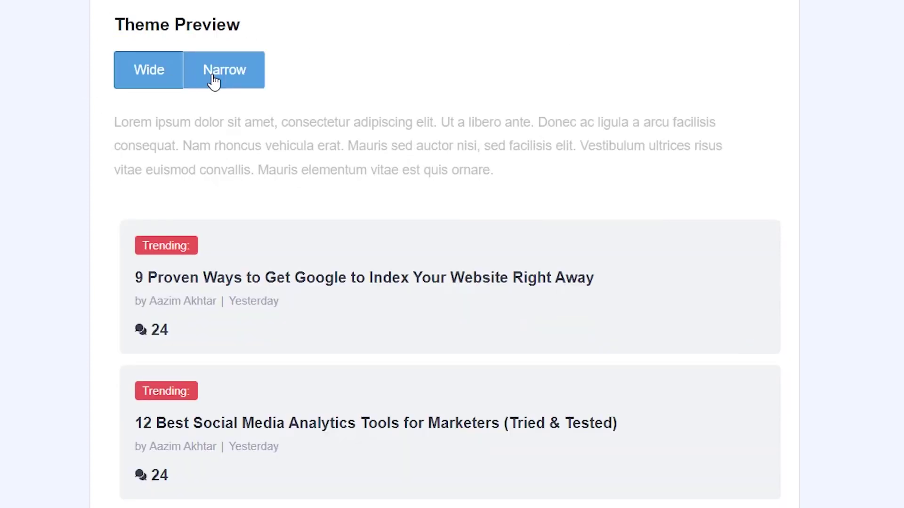
click(214, 81)
click(174, 80)
scroll(25, 148, down, 1)
scroll(25, 148, down, 20)
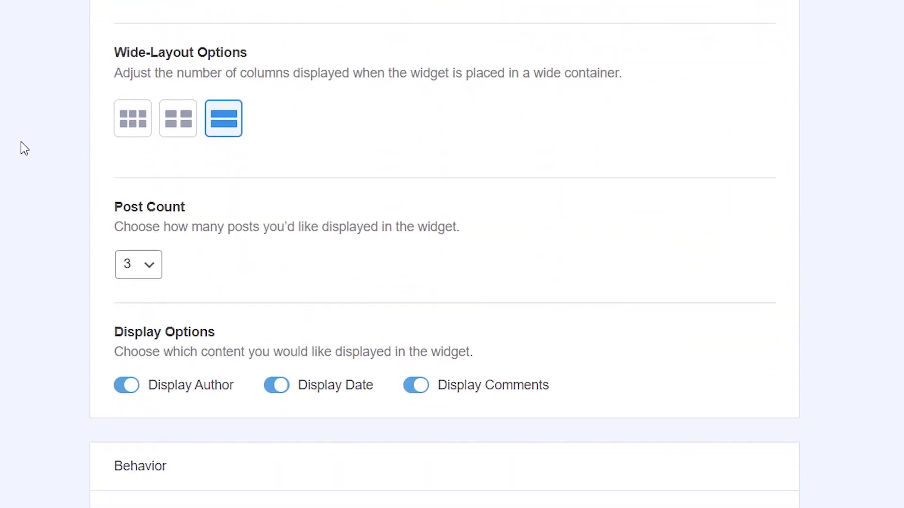
scroll(24, 148, down, 3)
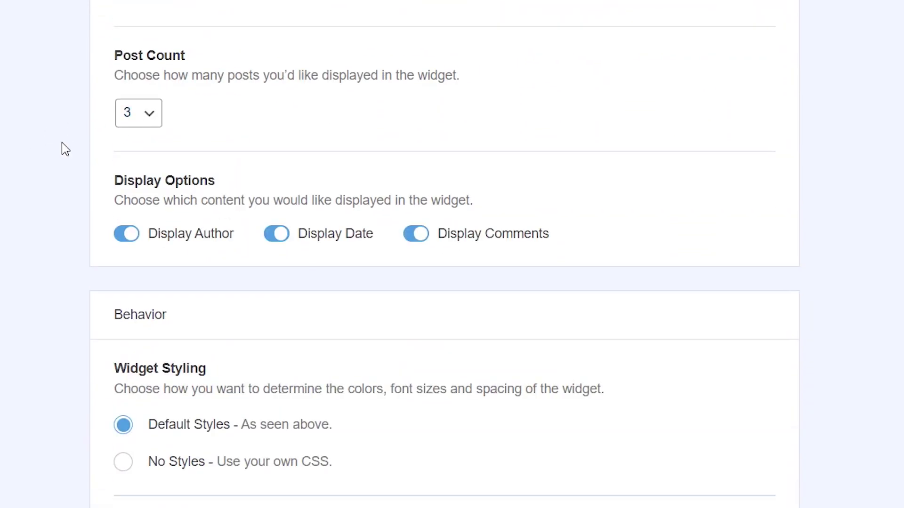
scroll(63, 147, down, 1)
scroll(62, 142, down, 2)
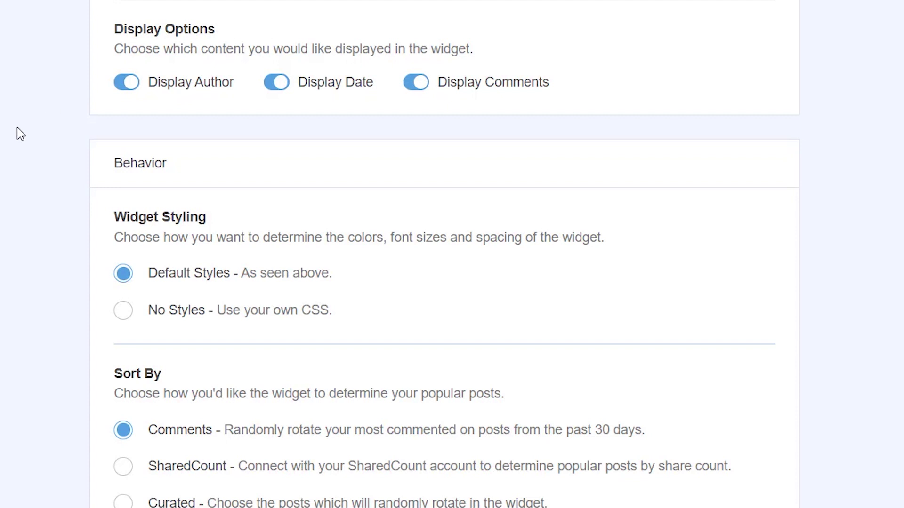
scroll(17, 127, down, 5)
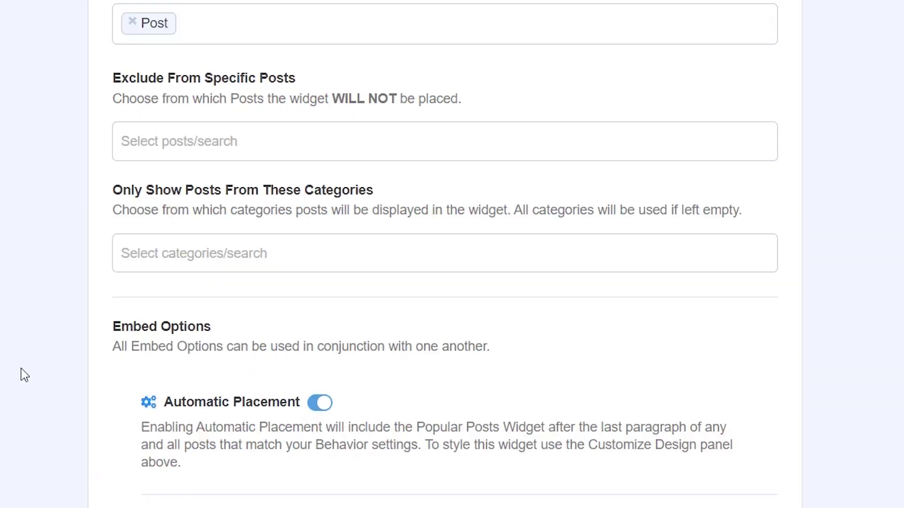
scroll(25, 375, down, 6)
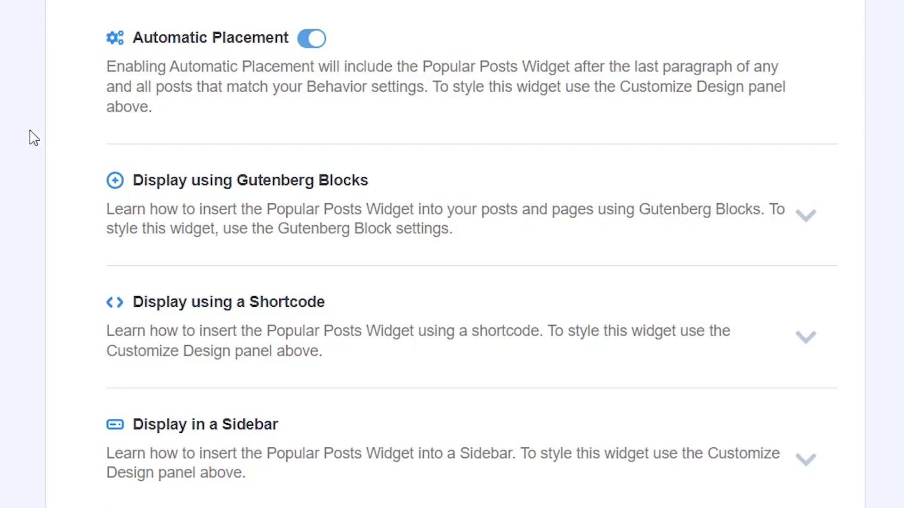
Step: Save the Popular Posts Widget settings
scroll(758, 309, down, 1)
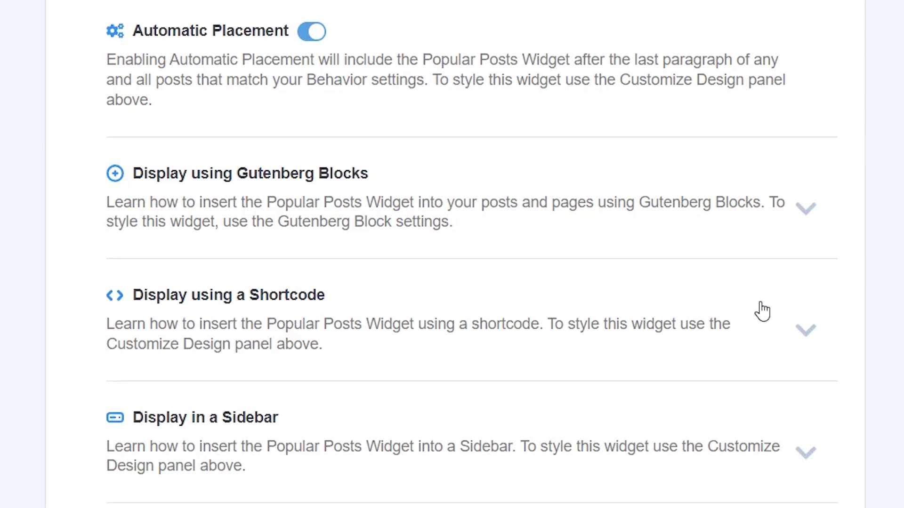
scroll(737, 292, up, 1)
scroll(737, 292, up, 20)
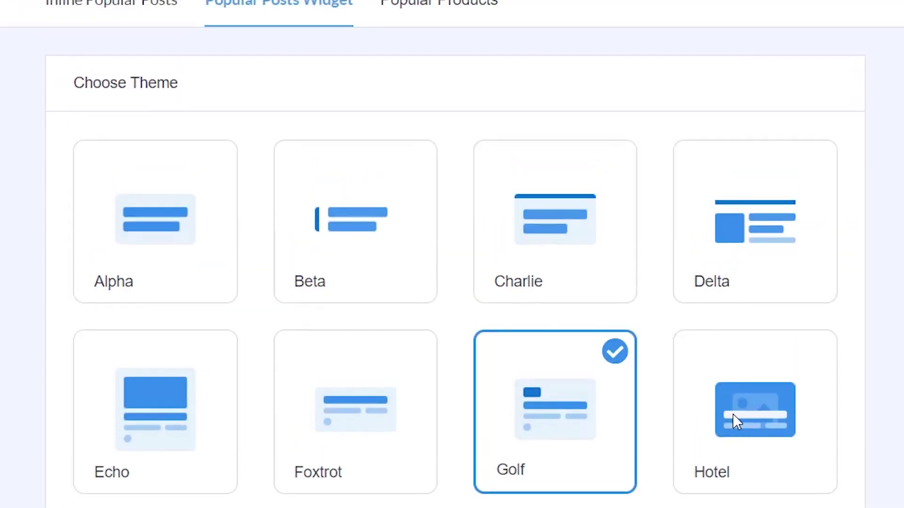
click(832, 83)
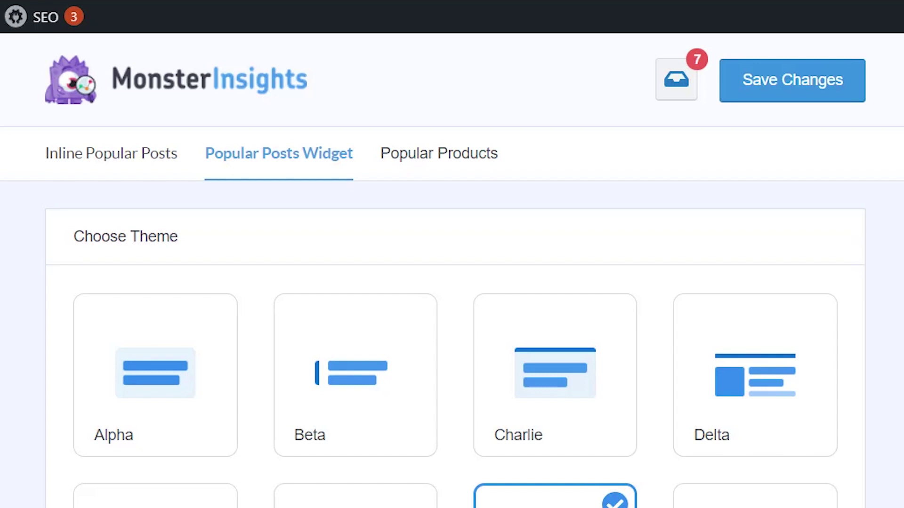
Step: Switch off Automatic Placement for the Popular Posts widget
scroll(898, 477, down, 20)
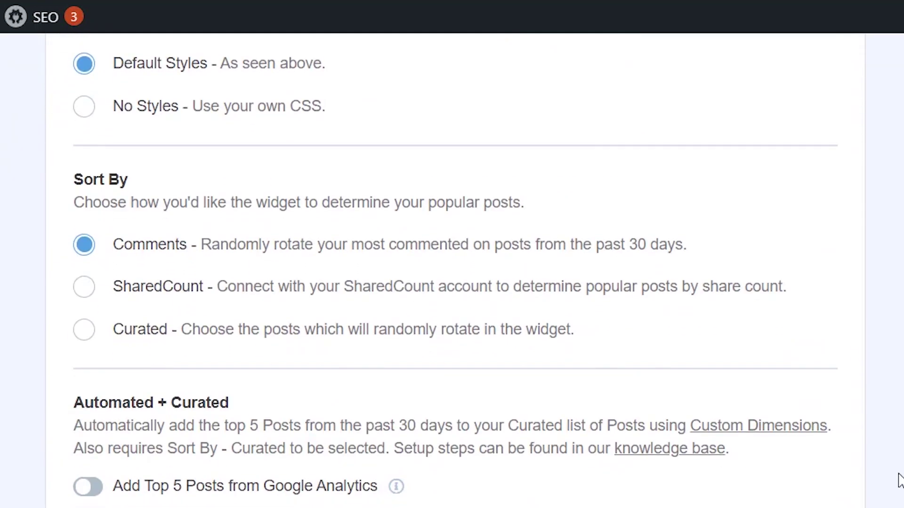
scroll(898, 478, down, 20)
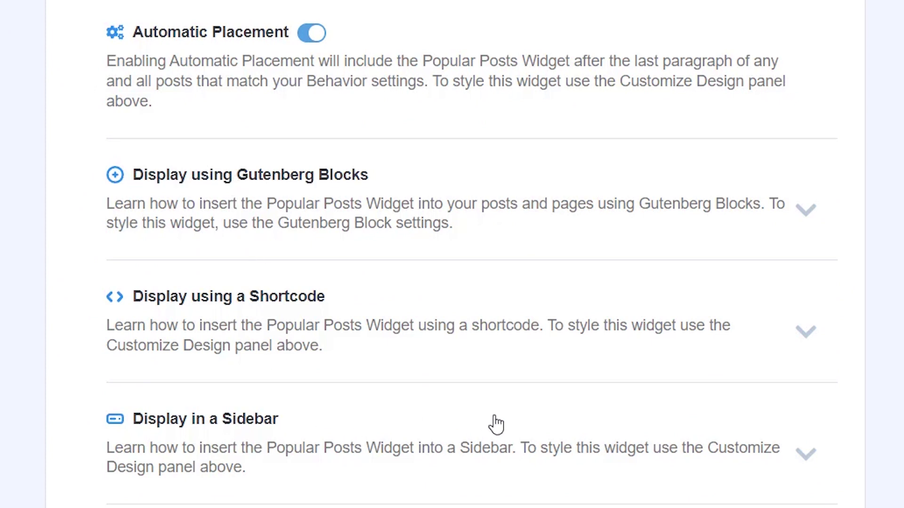
click(306, 34)
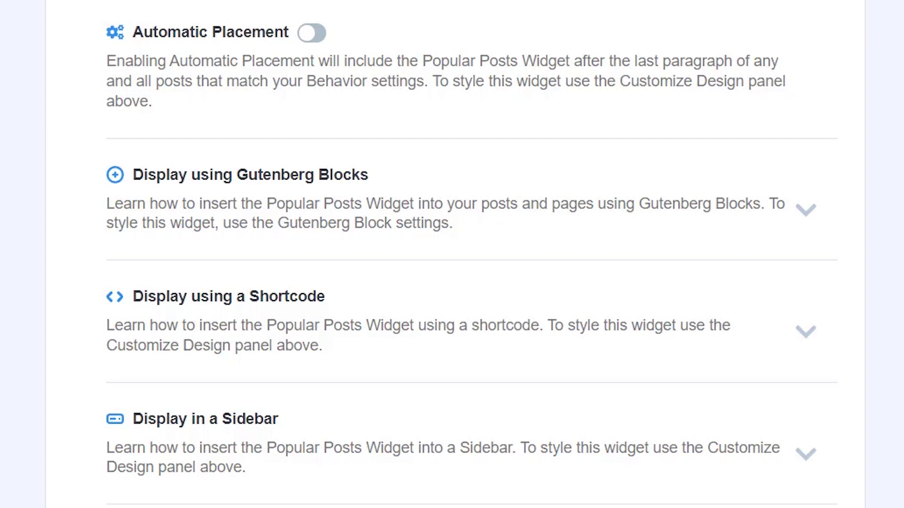
mouse_move(217, 97)
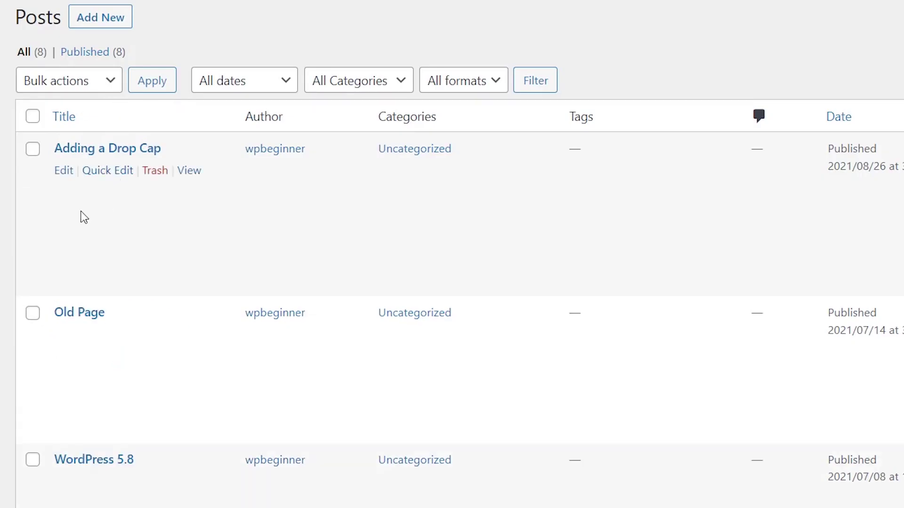
Step: Edit the Adding a Drop Cap post and add an empty paragraph after its last one
click(63, 171)
mouse_move(284, 320)
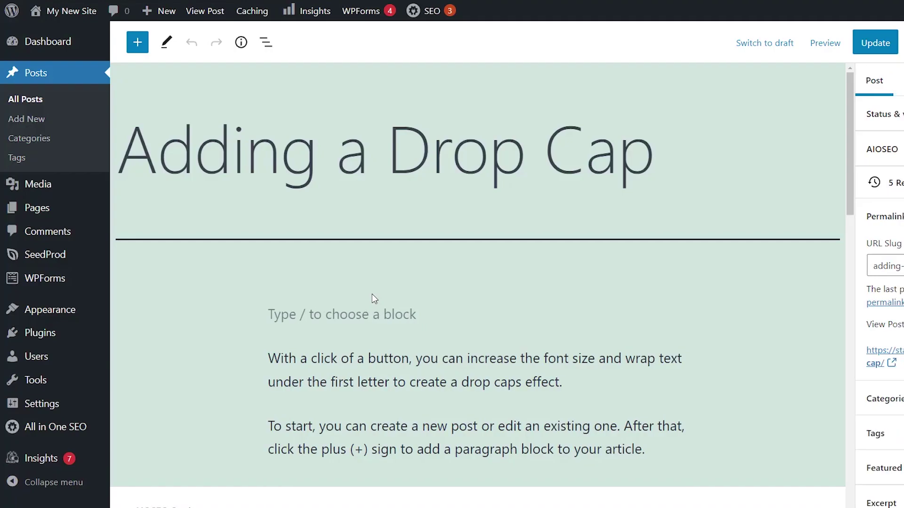
scroll(405, 306, down, 8)
scroll(403, 308, up, 4)
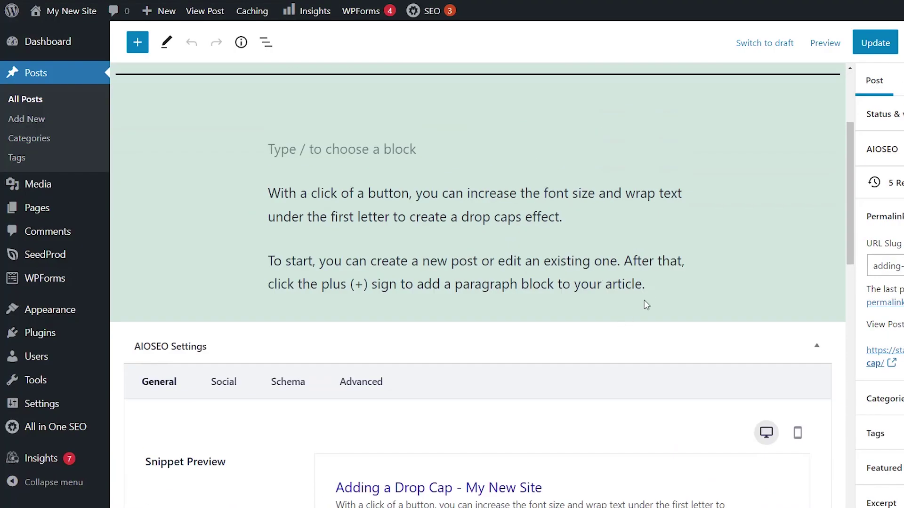
click(654, 288)
key(Return)
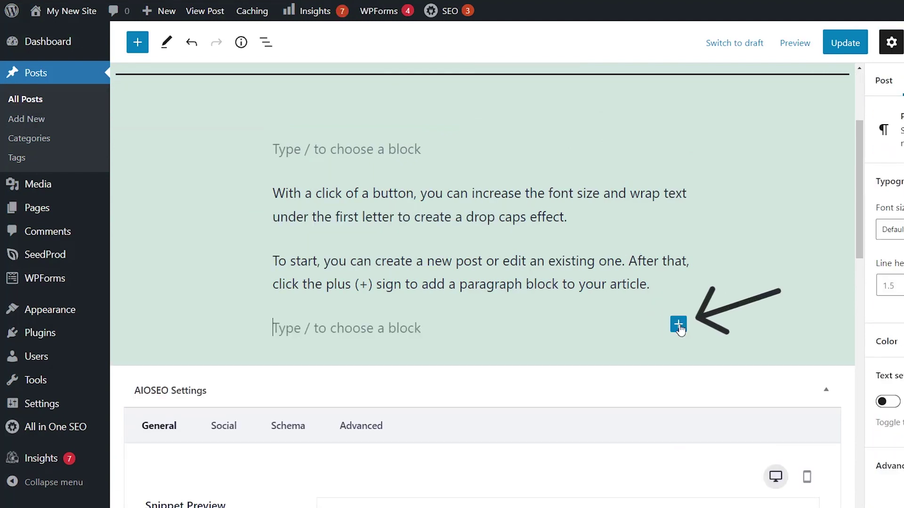
Step: Insert a Popular Posts block, set it to the Alpha style, and update the post
click(678, 324)
text(pop)
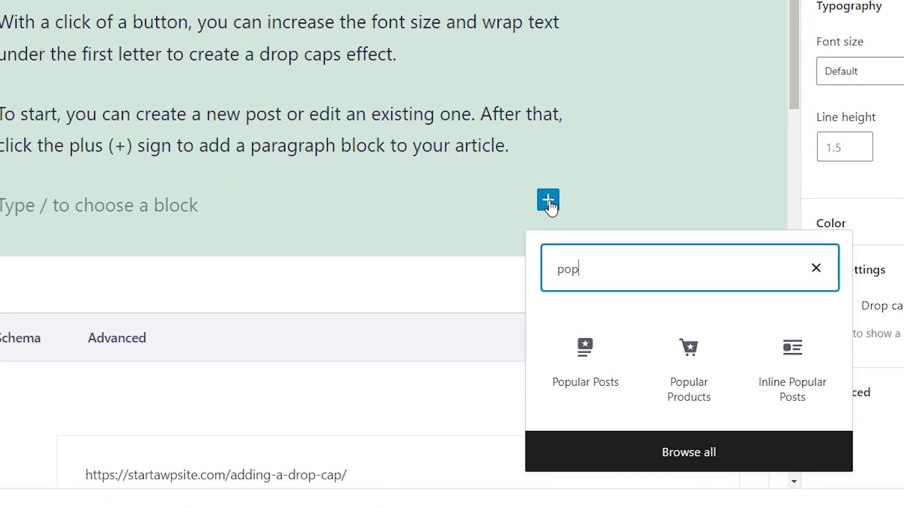
click(598, 368)
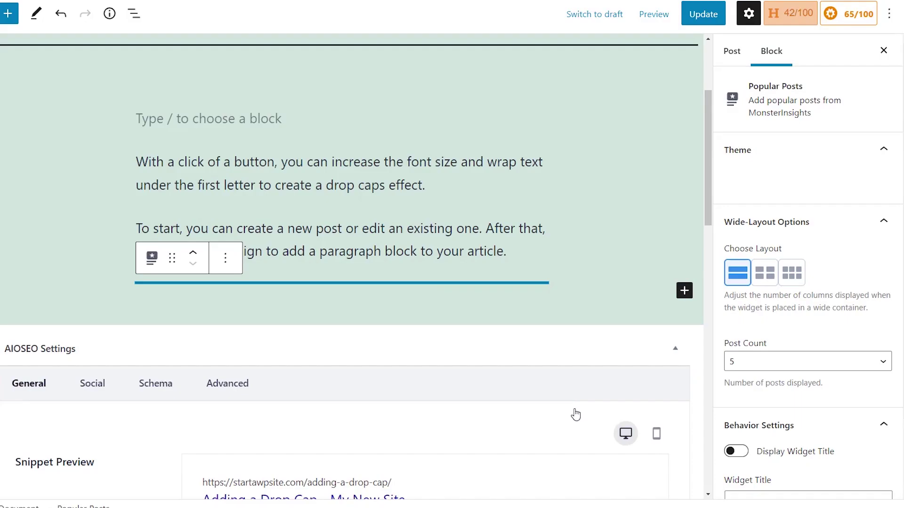
scroll(810, 188, down, 3)
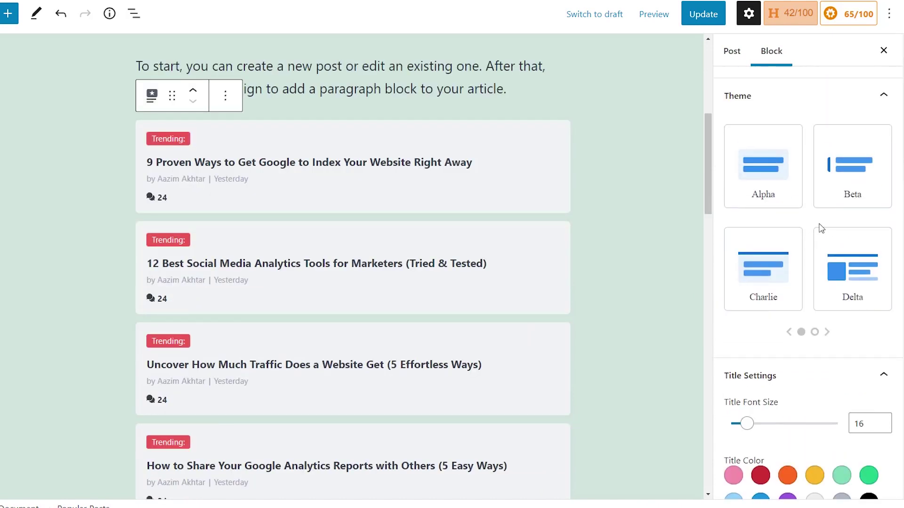
click(840, 201)
click(796, 197)
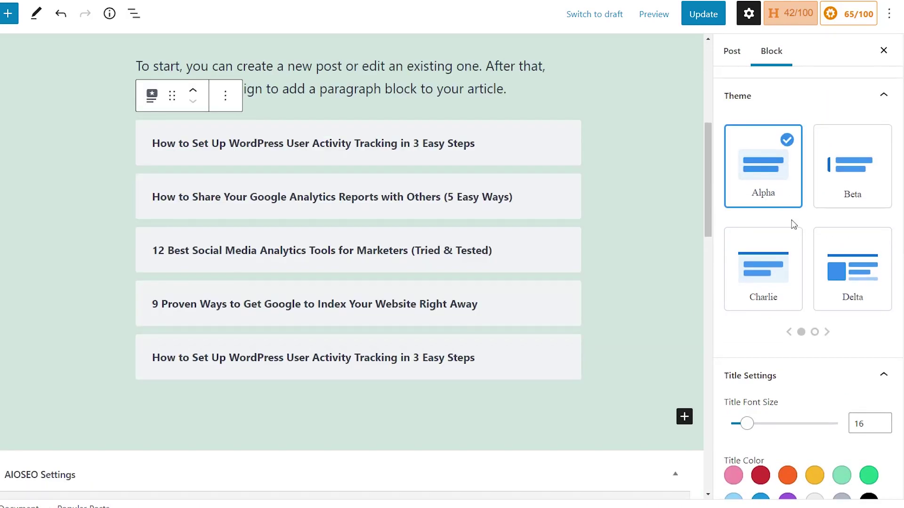
scroll(781, 264, down, 5)
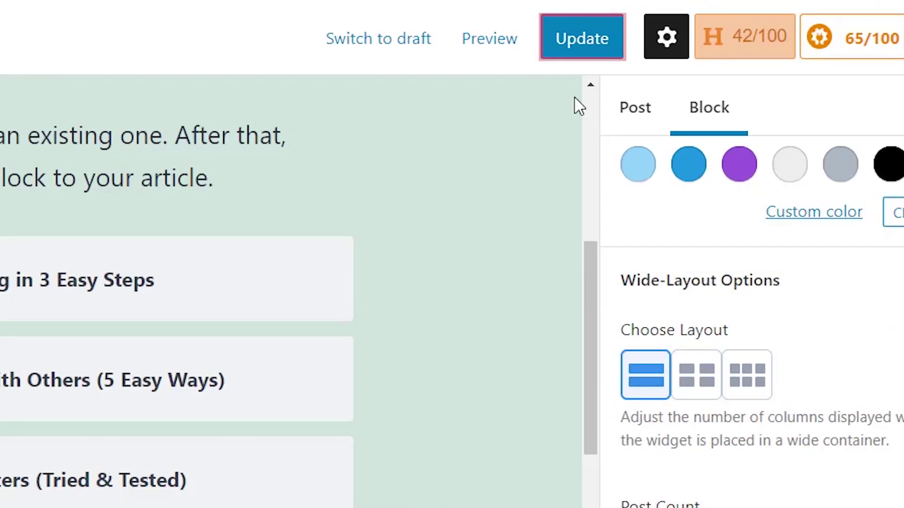
click(704, 20)
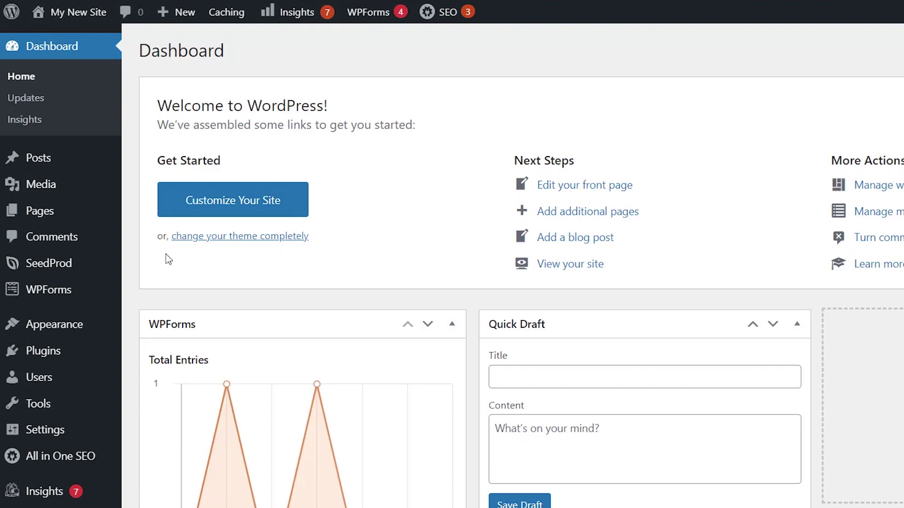
Step: In Appearance > Widgets, drag 'Popular Posts - MonsterInsights' into Main Sidebar and update
mouse_move(76, 331)
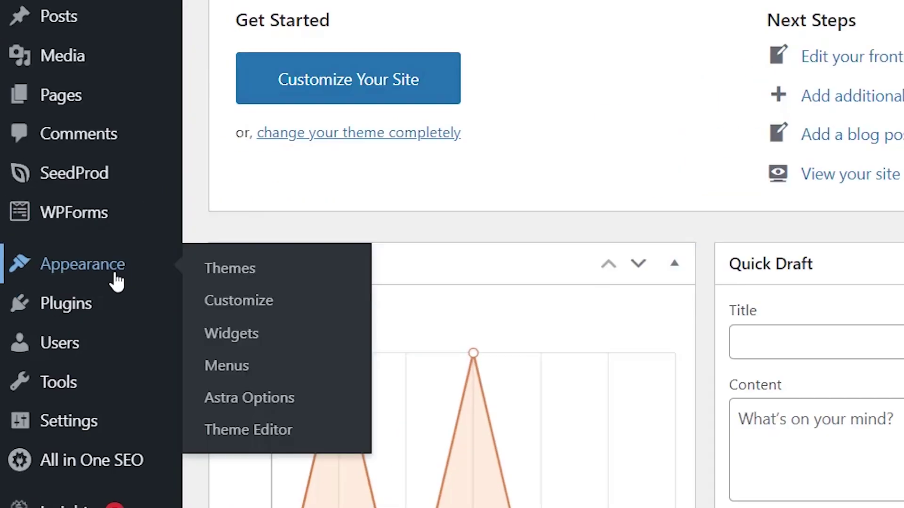
click(245, 338)
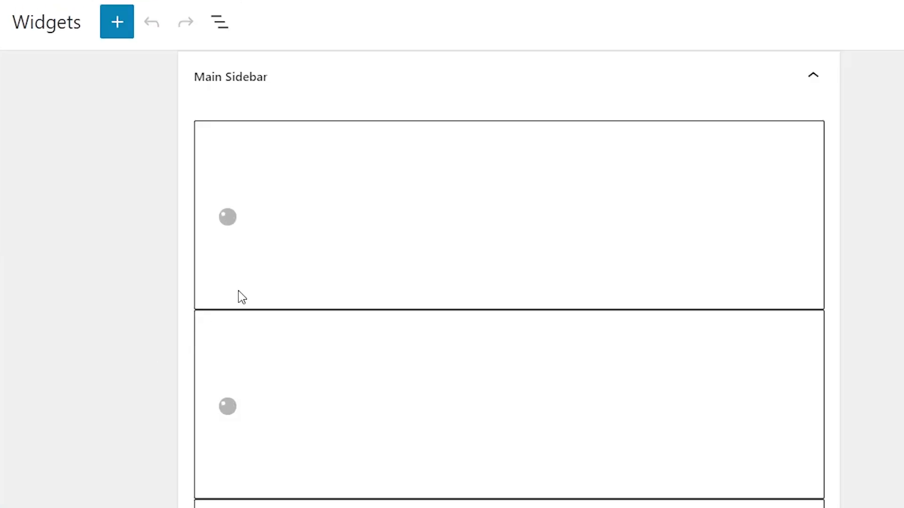
click(119, 26)
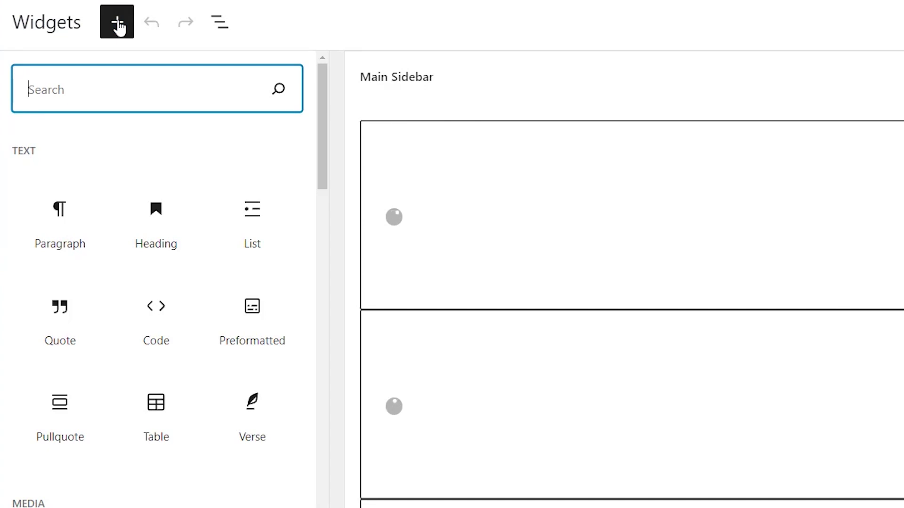
text(popu)
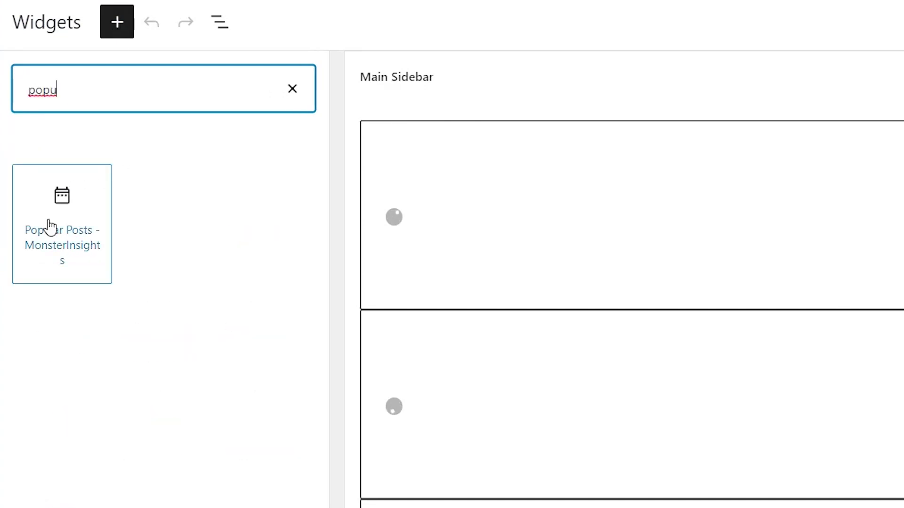
drag(57, 228, 329, 97)
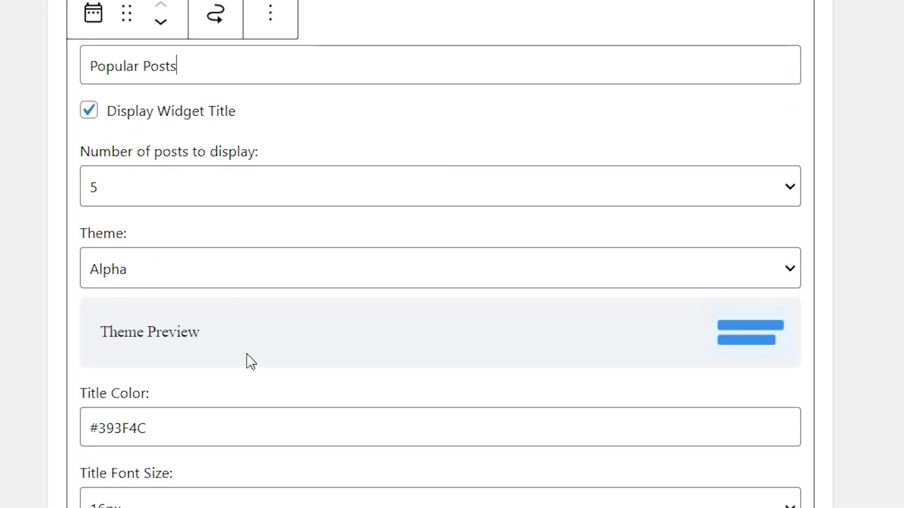
scroll(254, 368, down, 5)
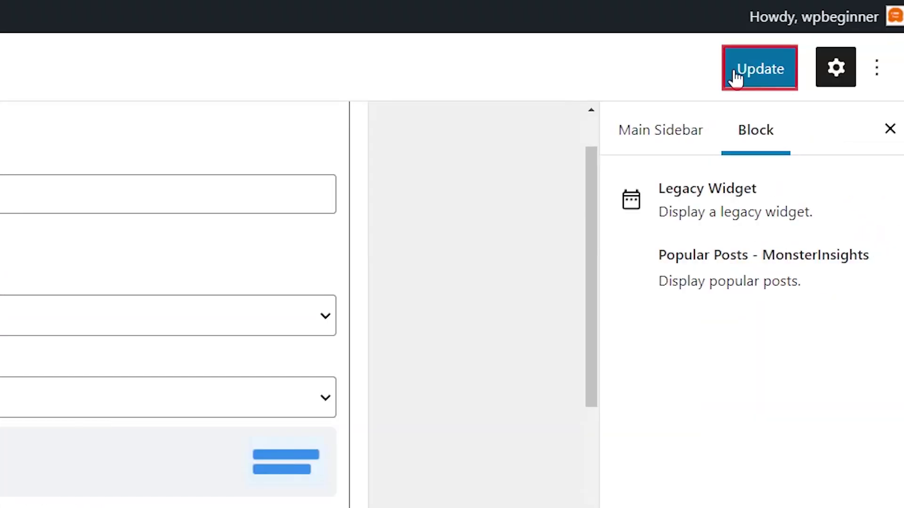
click(827, 51)
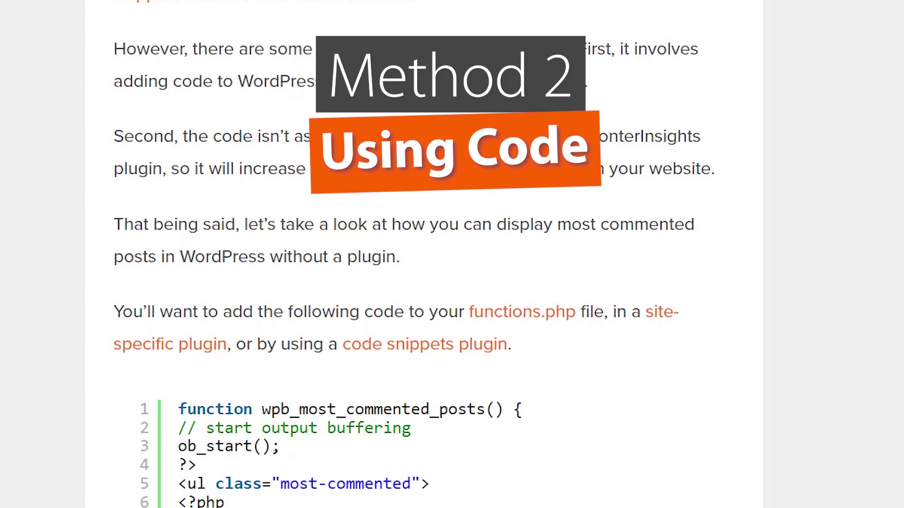
Step: Scroll through the 31-line wpb_most_commented shortcode snippet to the explanation below it
scroll(414, 254, down, 3)
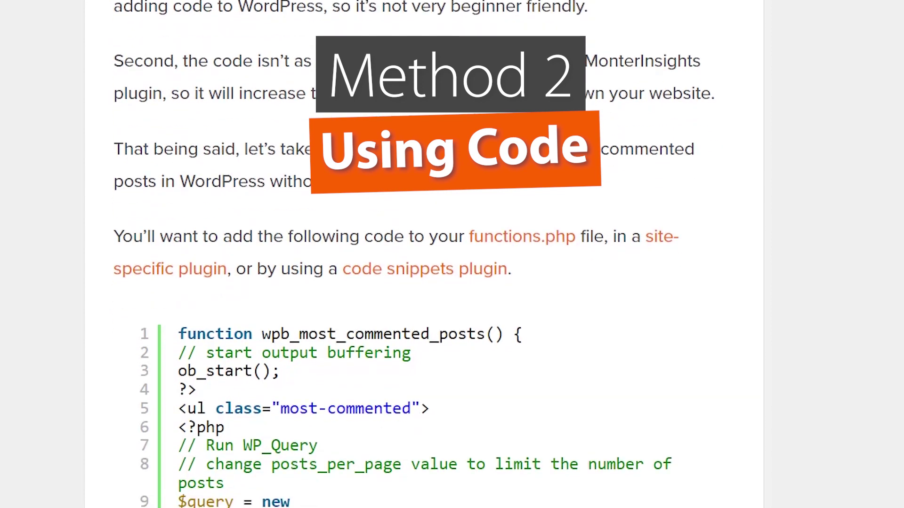
scroll(414, 255, down, 5)
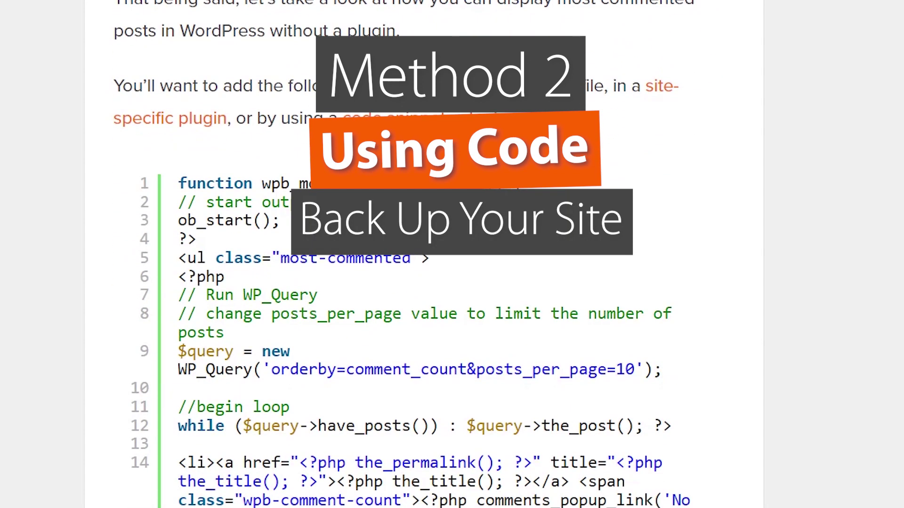
scroll(414, 254, down, 4)
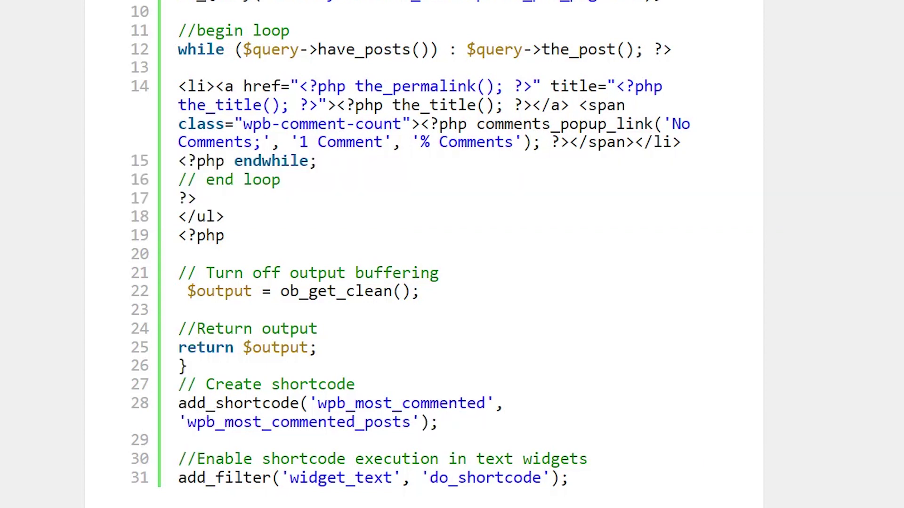
scroll(451, 254, down, 2)
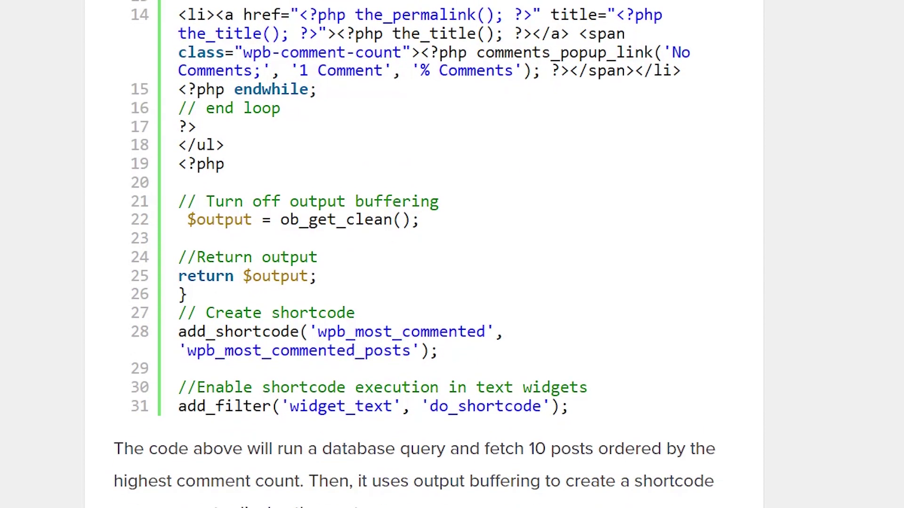